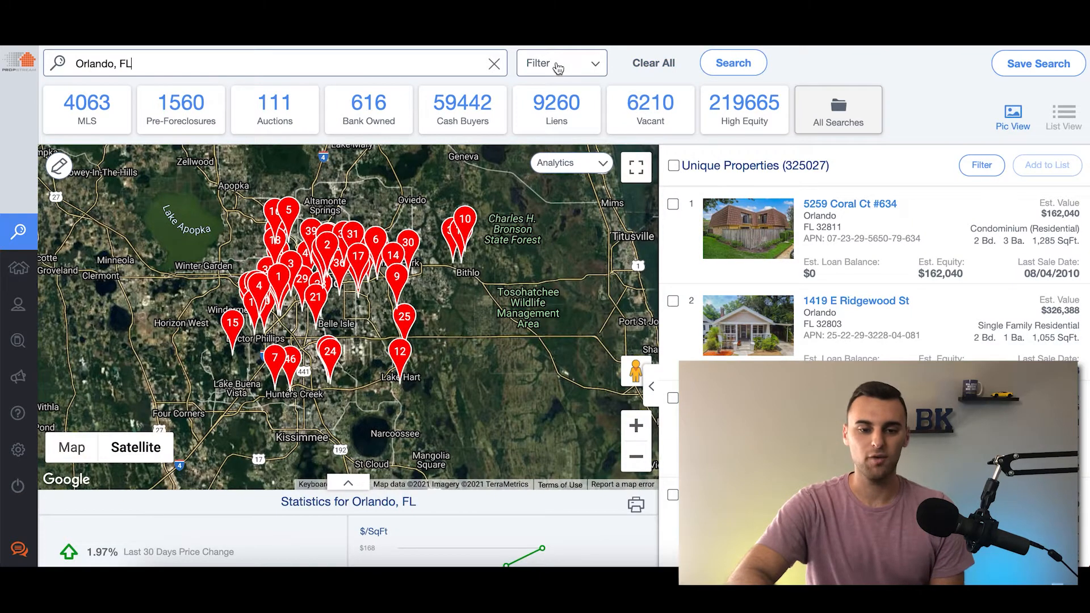
Filter the Orlando, FL search with the Vacant quick list and return to the results.
click(571, 68)
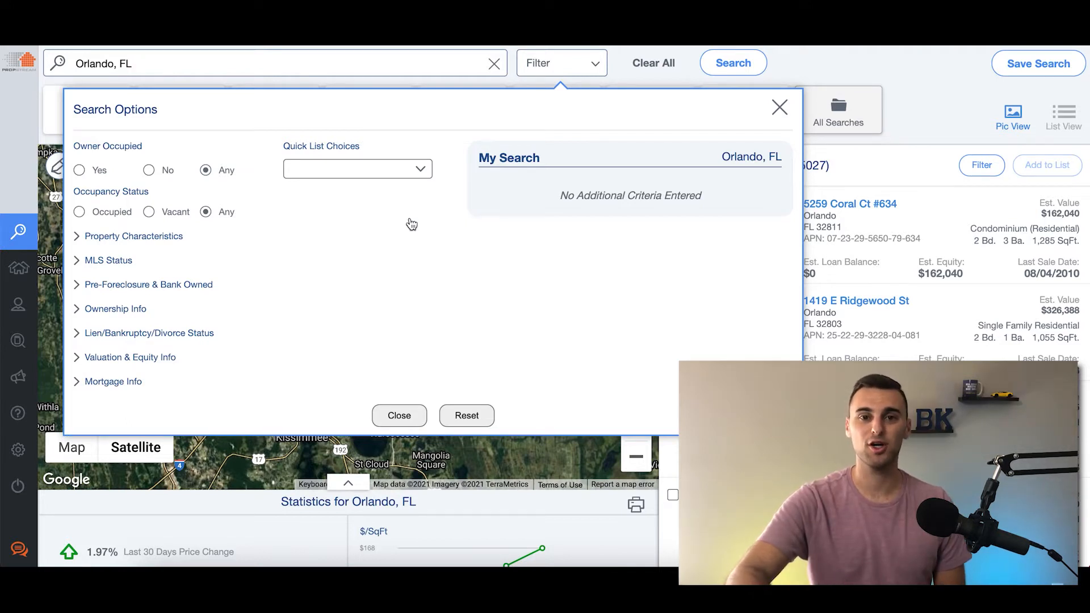
click(403, 175)
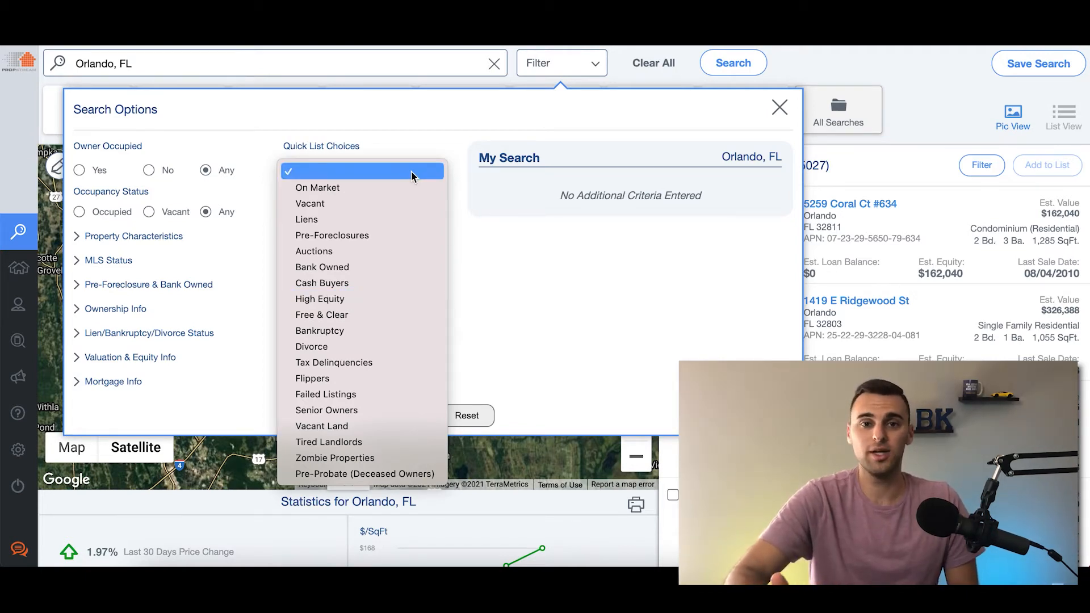
click(391, 202)
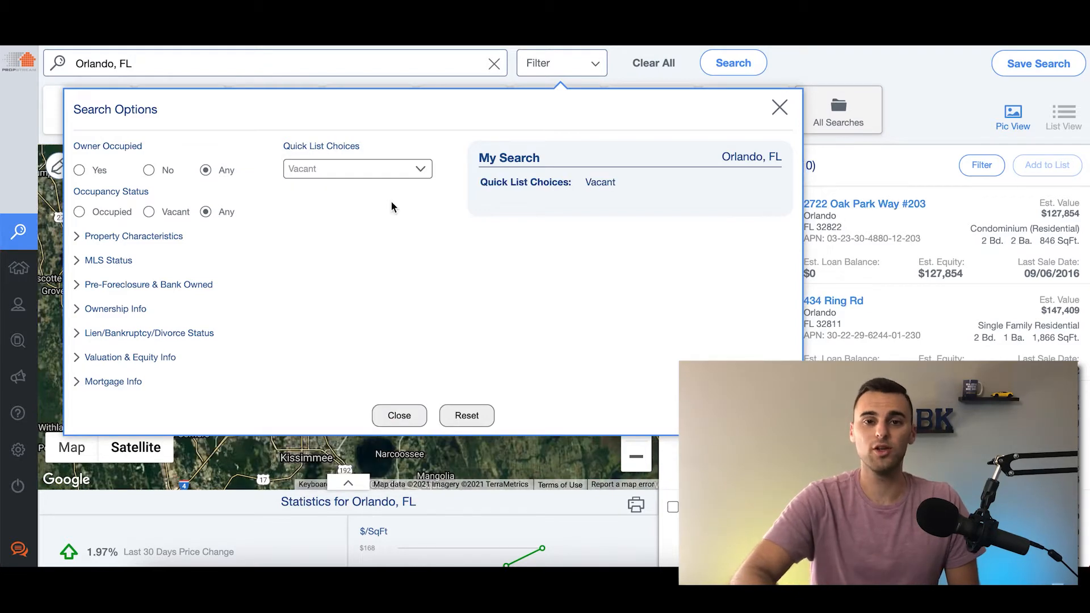
click(779, 107)
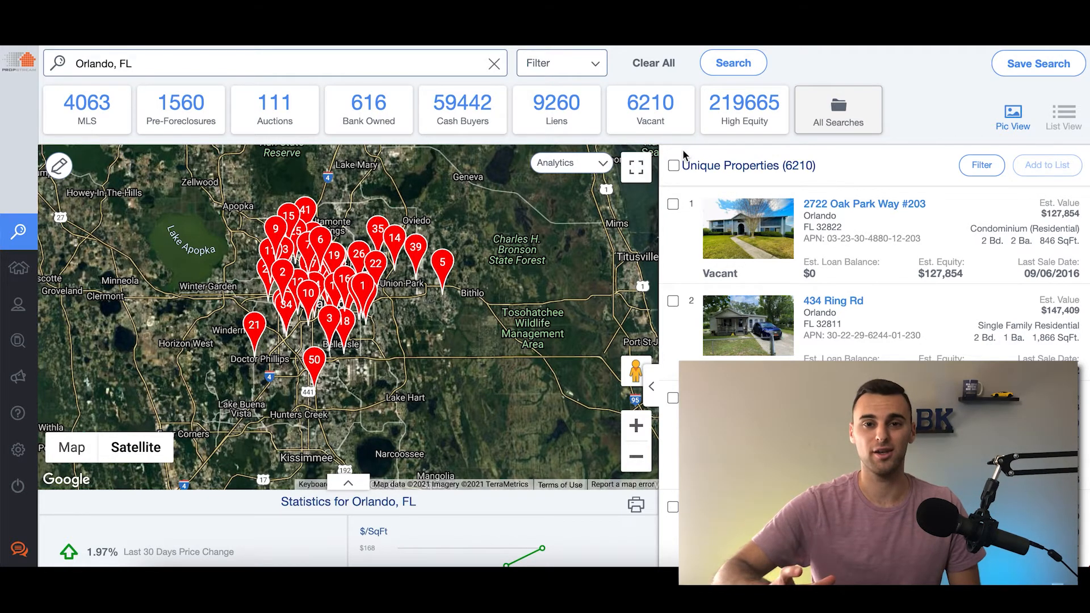
Limit the estimated value of the vacant properties to between 100,000 and 300,000.
click(593, 69)
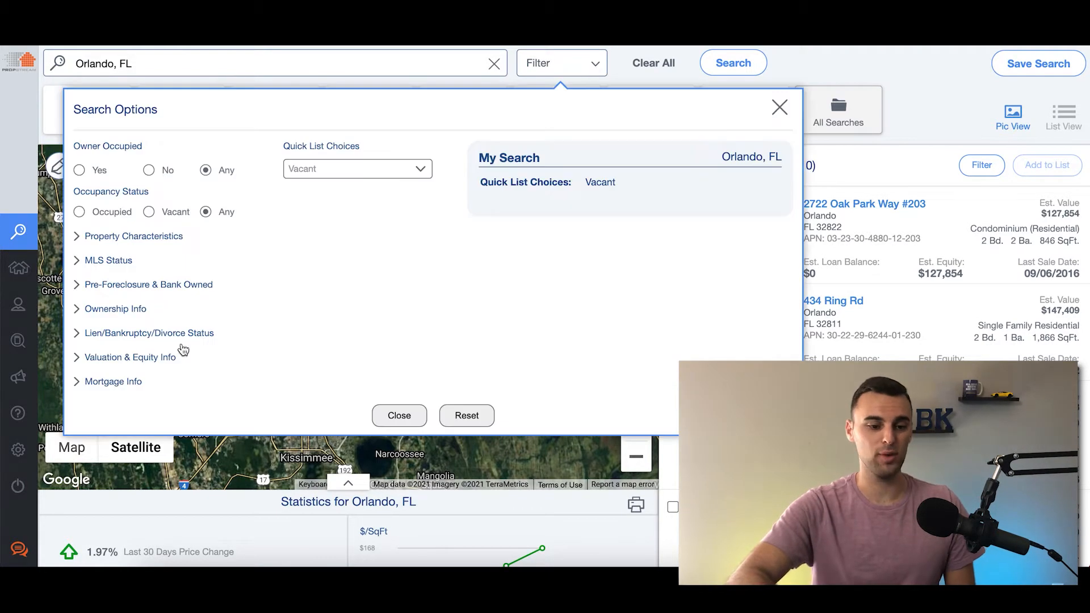
click(139, 363)
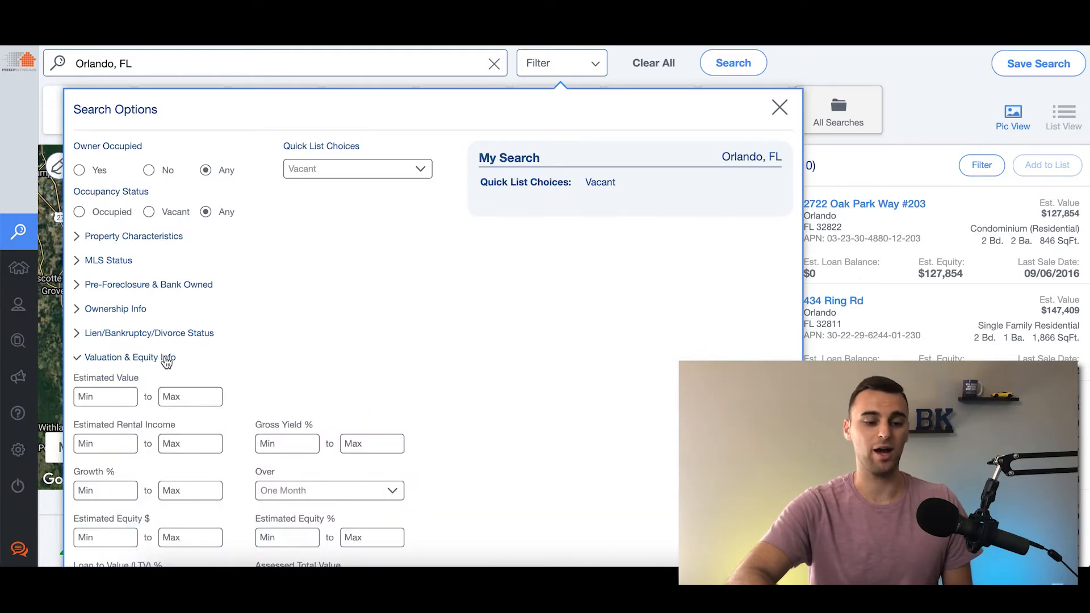
scroll(166, 359, down, 1)
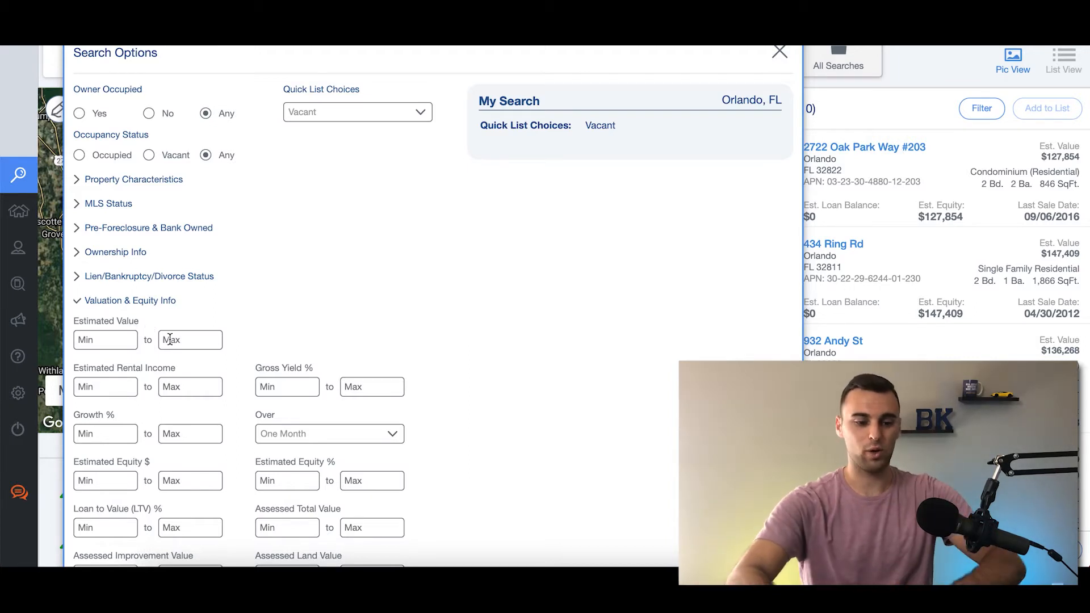
click(199, 343)
text(300000)
click(107, 341)
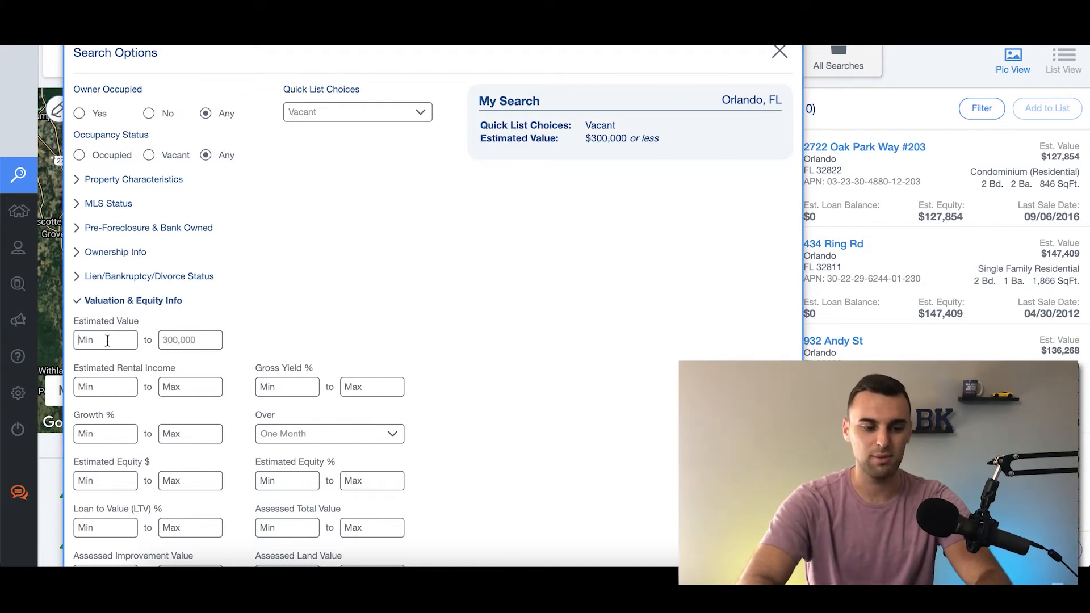
text(10000)
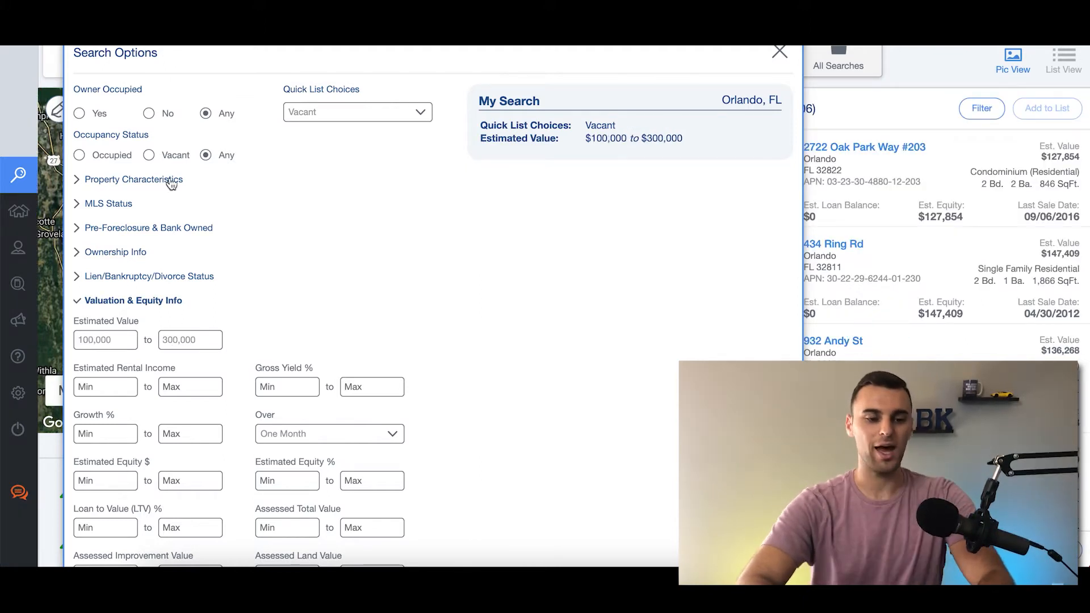
text(0)
Restrict the search to Single Family properties with 2 to 4 bedrooms and return to the results.
click(170, 180)
click(293, 225)
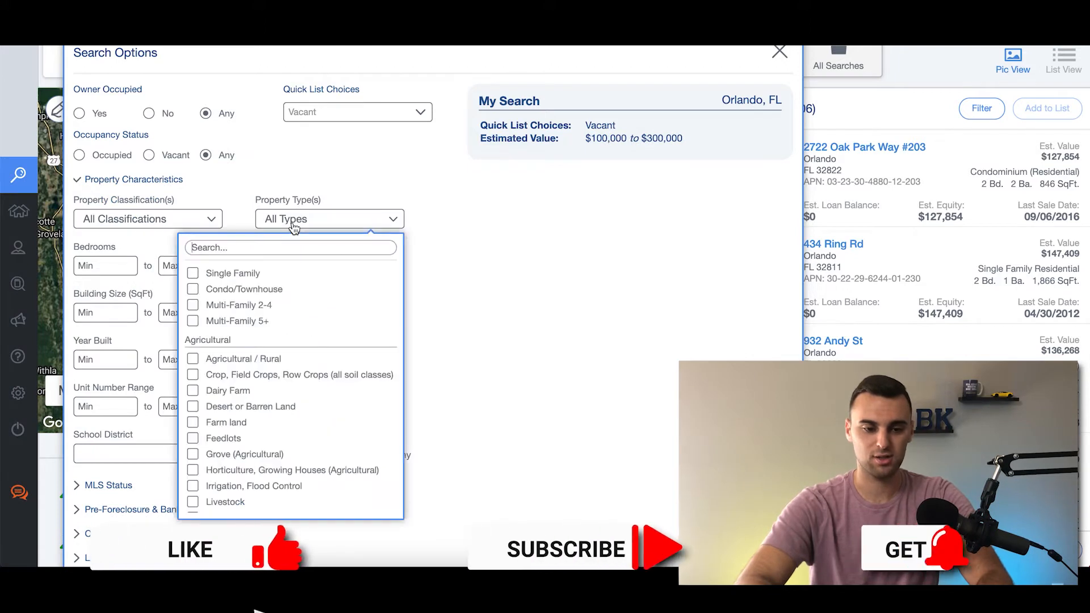
click(230, 274)
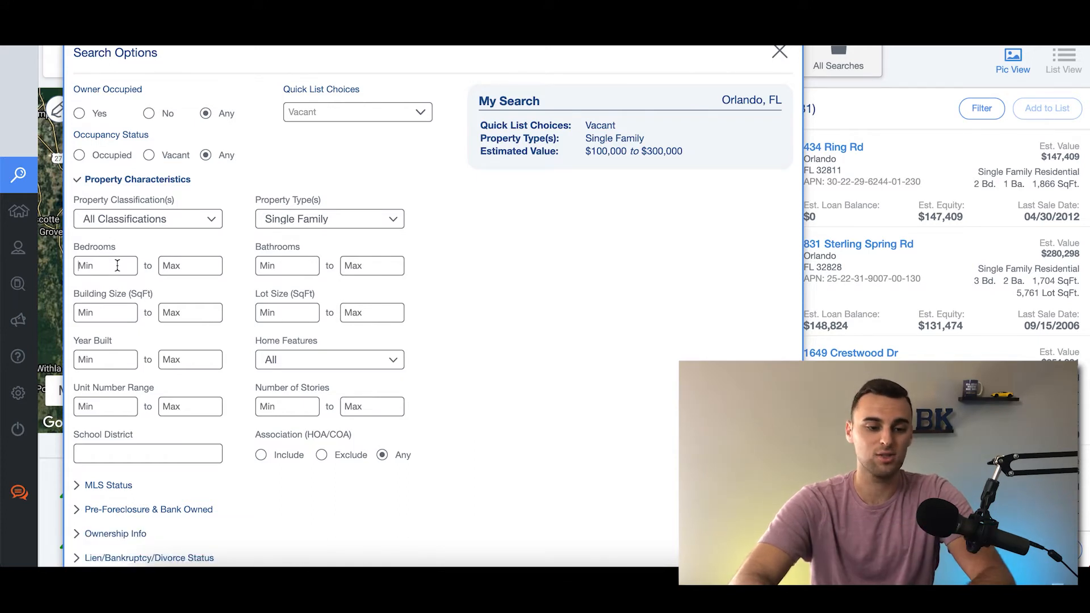
text(2)
click(186, 268)
text(4)
click(779, 52)
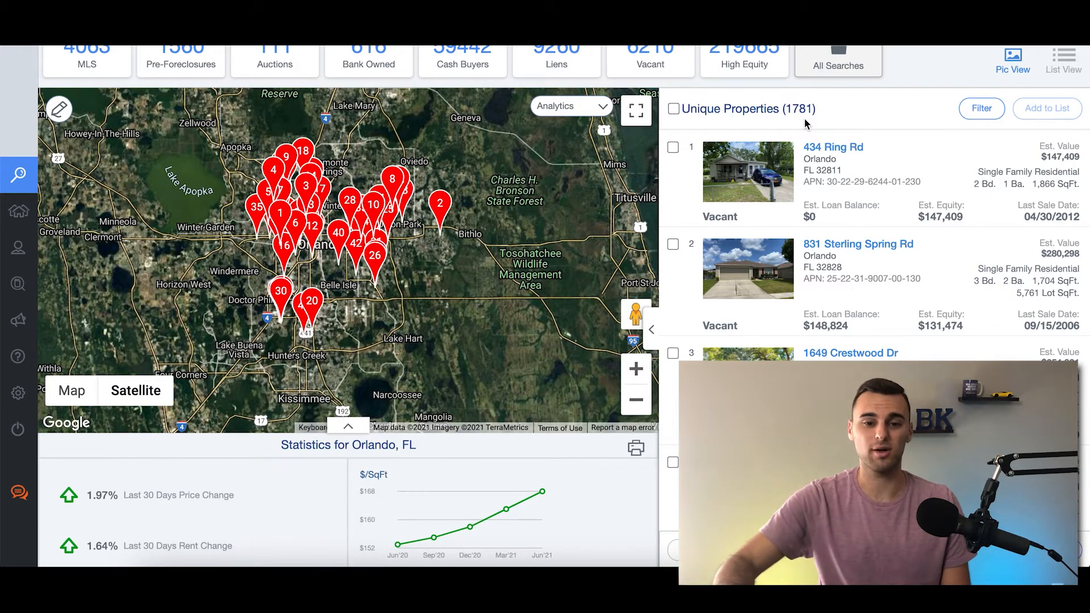
scroll(667, 111, up, 1)
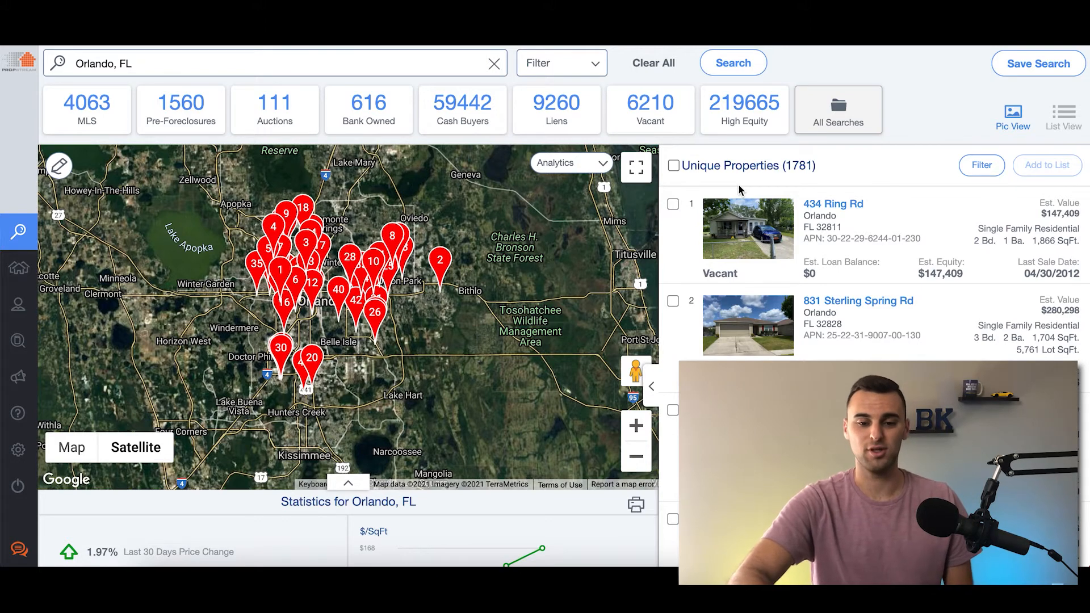
Select only the first three properties in the results and add them to the marketing list Youtube Video Test- Vacant.
click(673, 165)
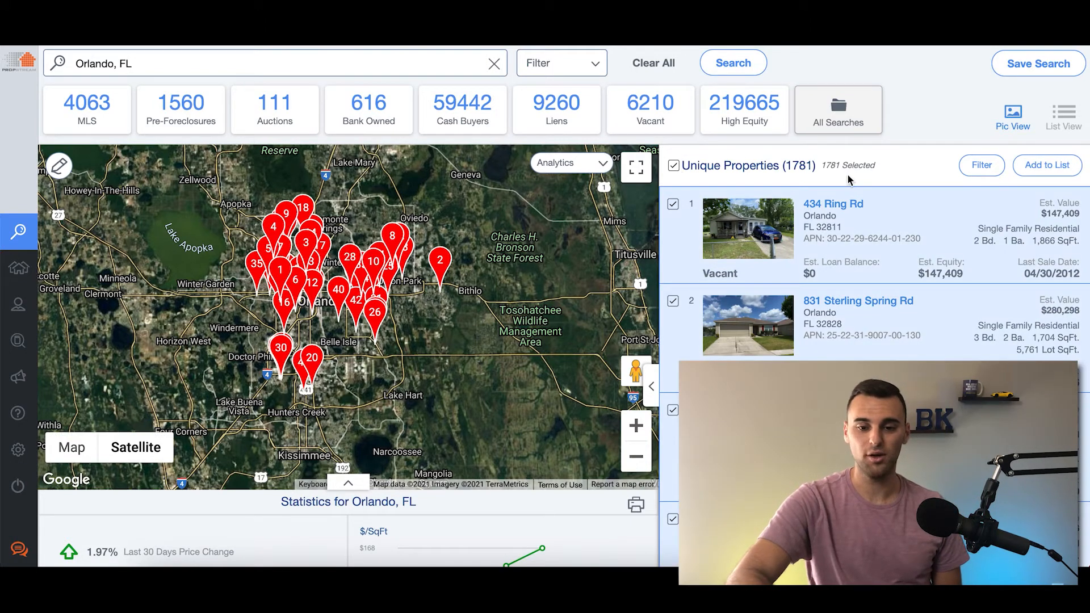
click(675, 168)
click(672, 204)
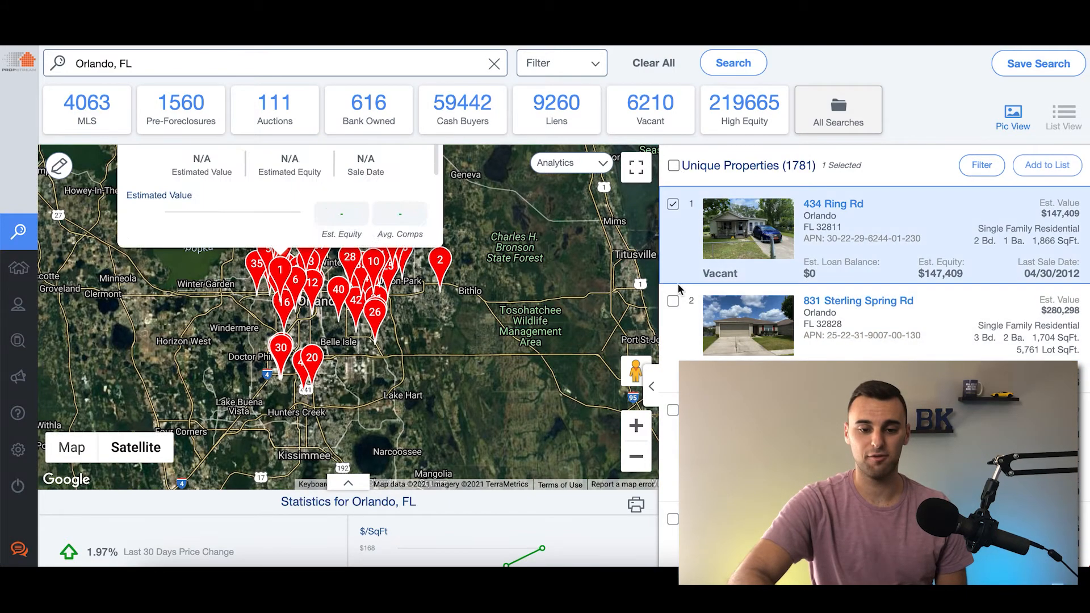
click(673, 301)
click(672, 410)
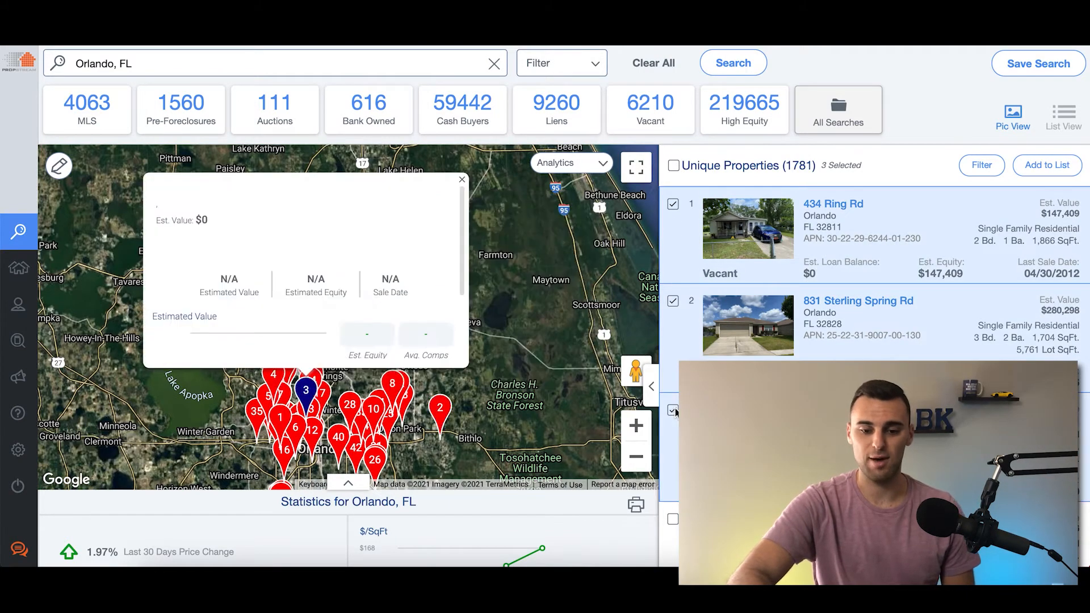
click(1045, 170)
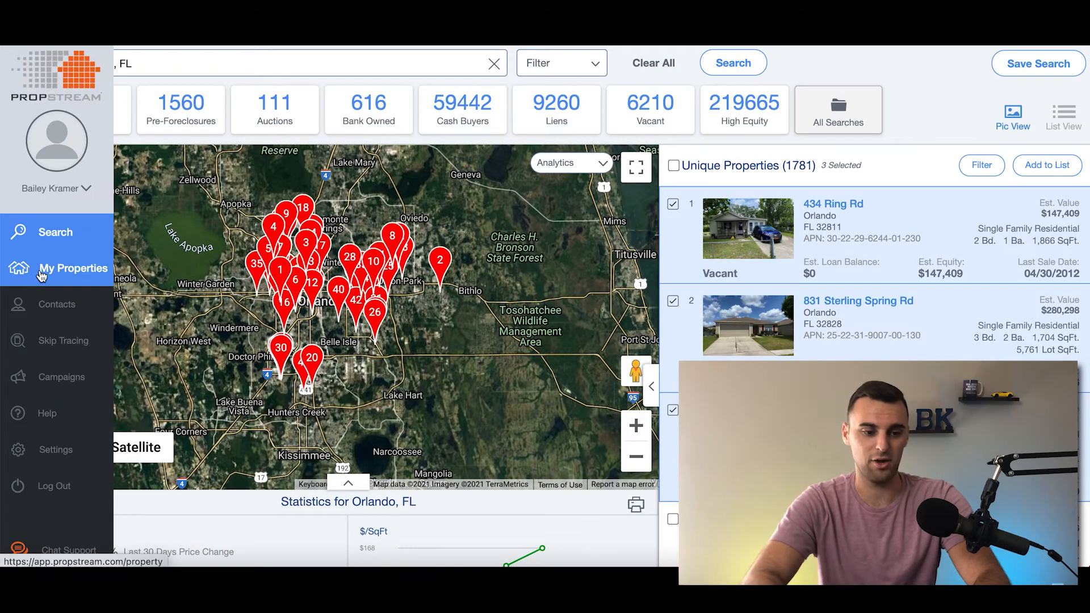
Open the Youtube Video Test- Vacant marketing list among the saved properties.
click(41, 276)
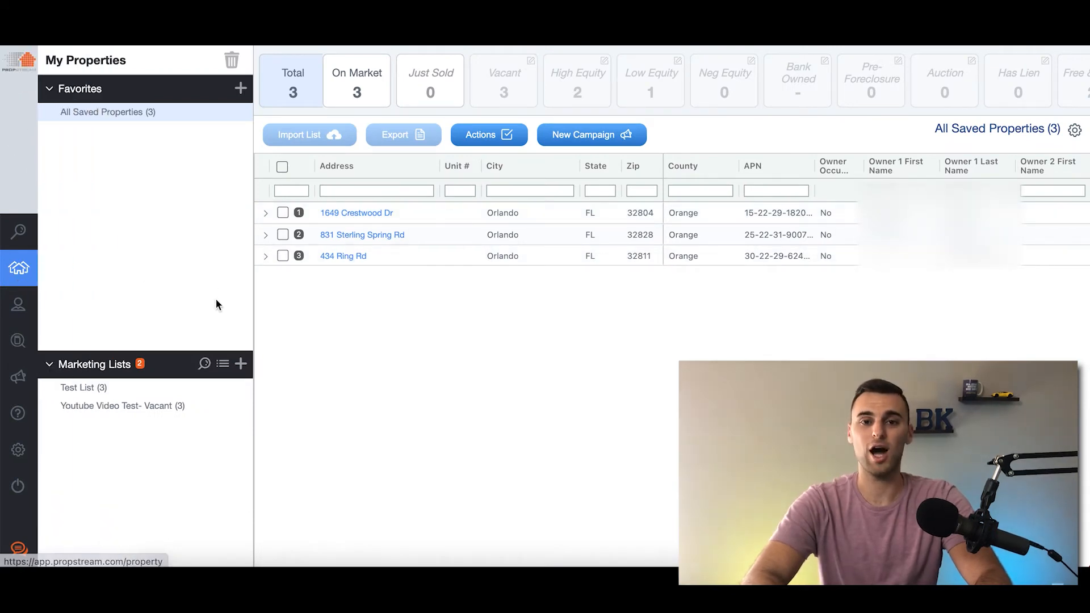
click(102, 414)
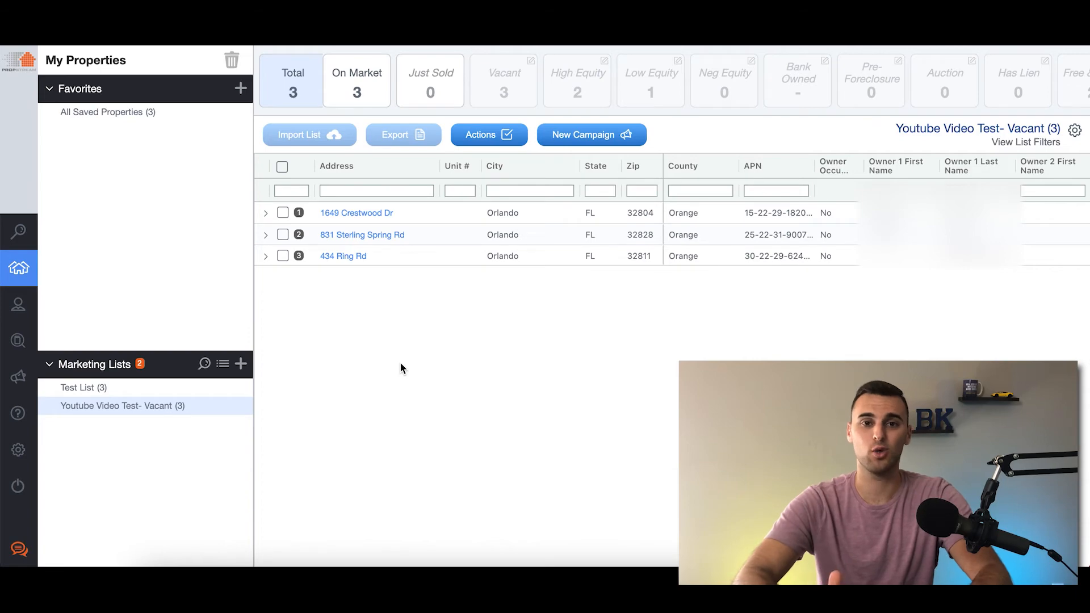
Start a skip trace with all contacts from the Youtube Video Test- Vacant list and proceed past the contact selection.
click(46, 353)
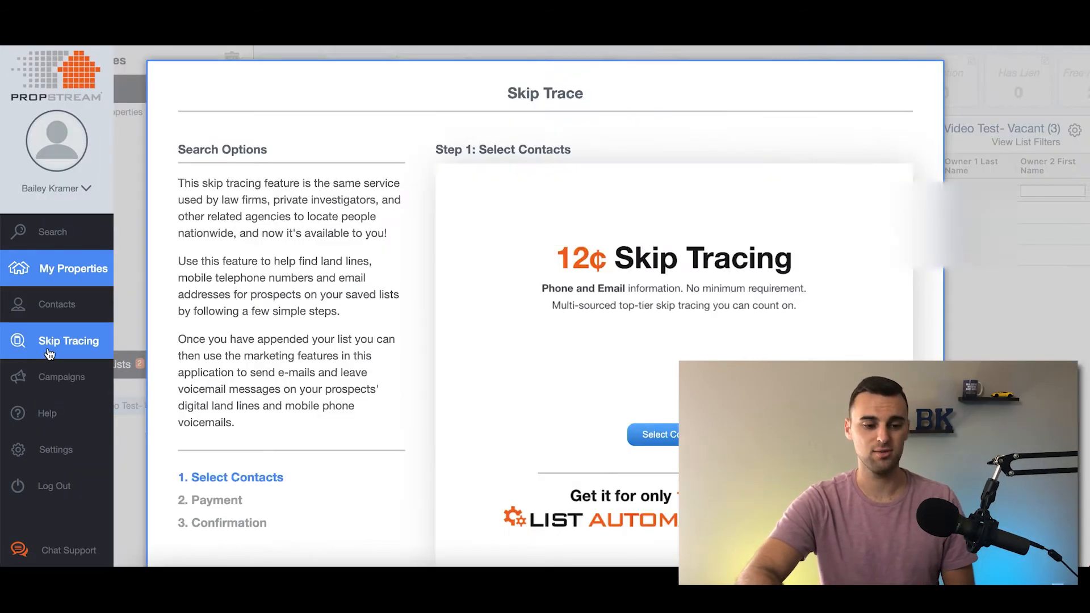
click(676, 415)
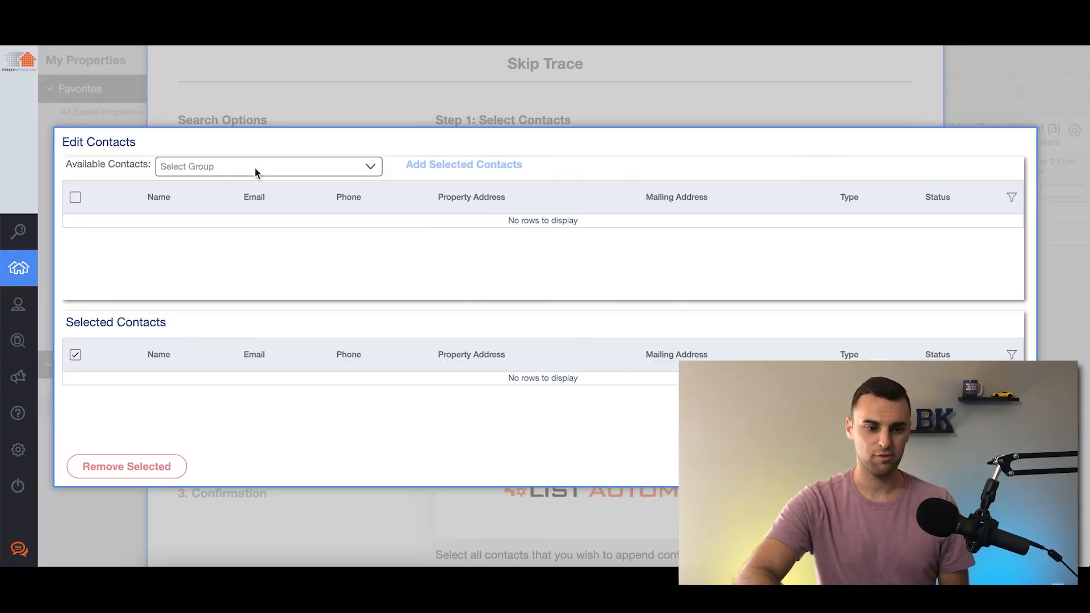
click(256, 166)
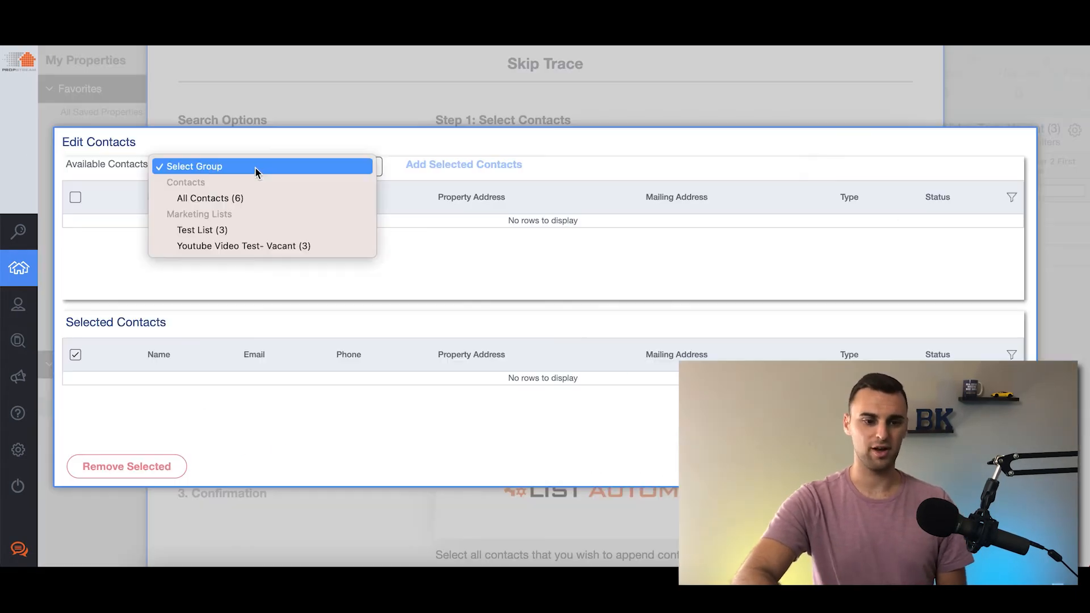
click(250, 246)
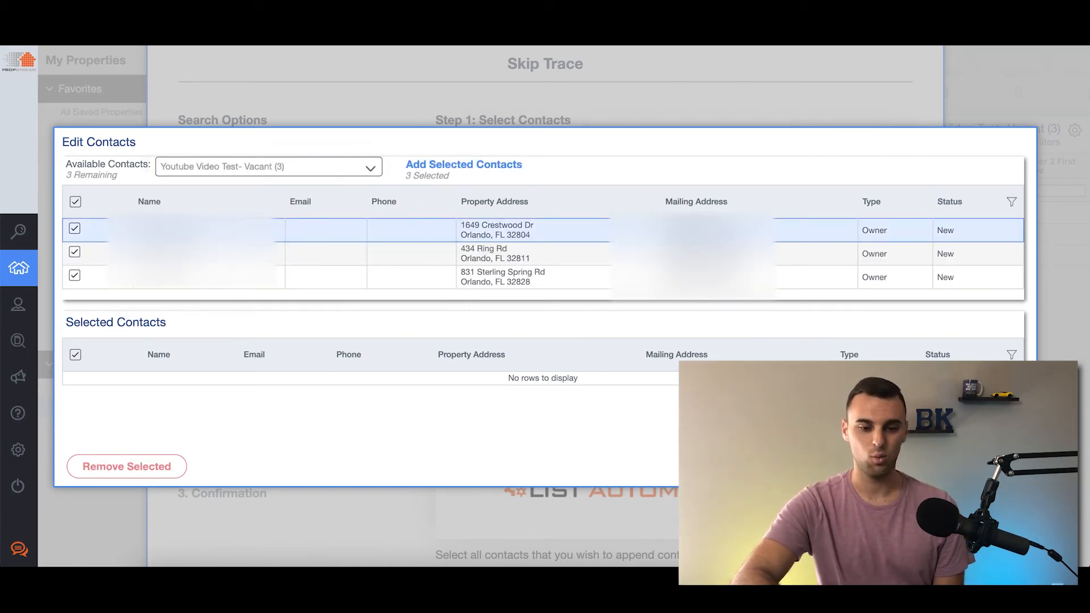
click(443, 169)
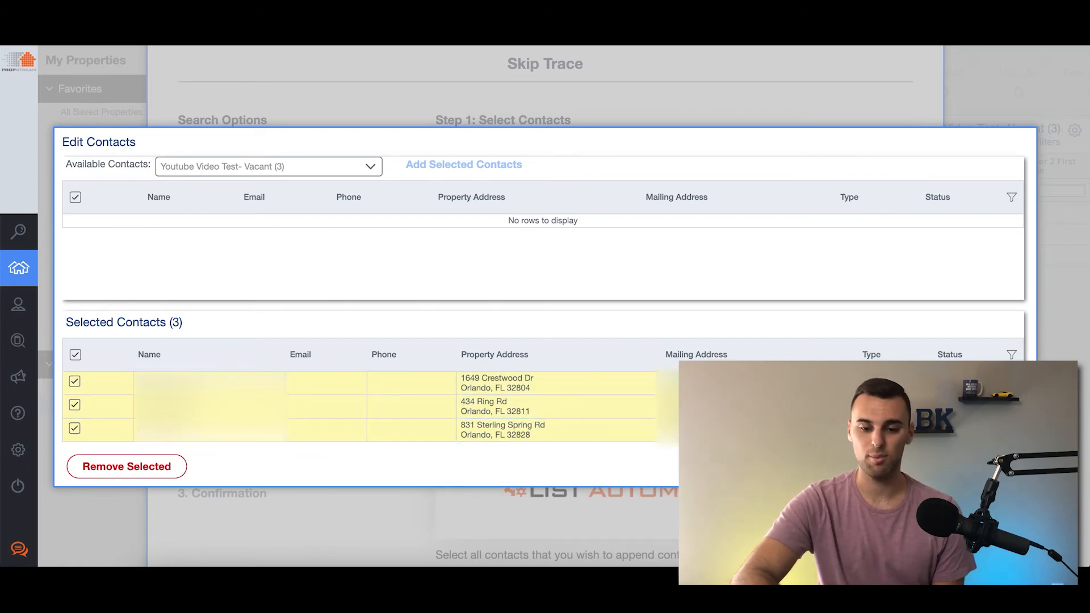
click(980, 466)
scroll(666, 343, down, 3)
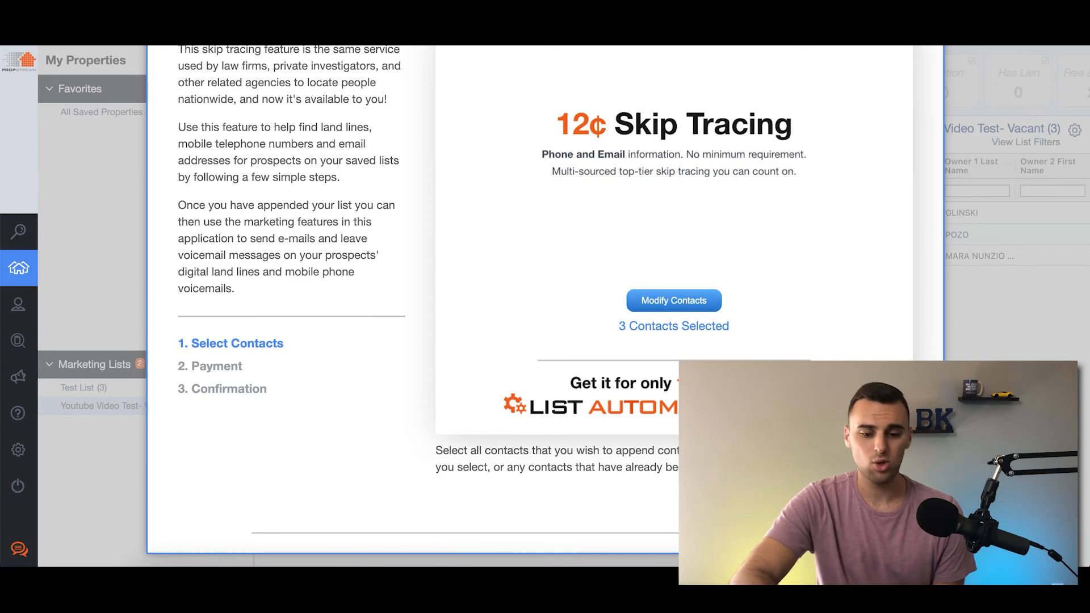
click(868, 501)
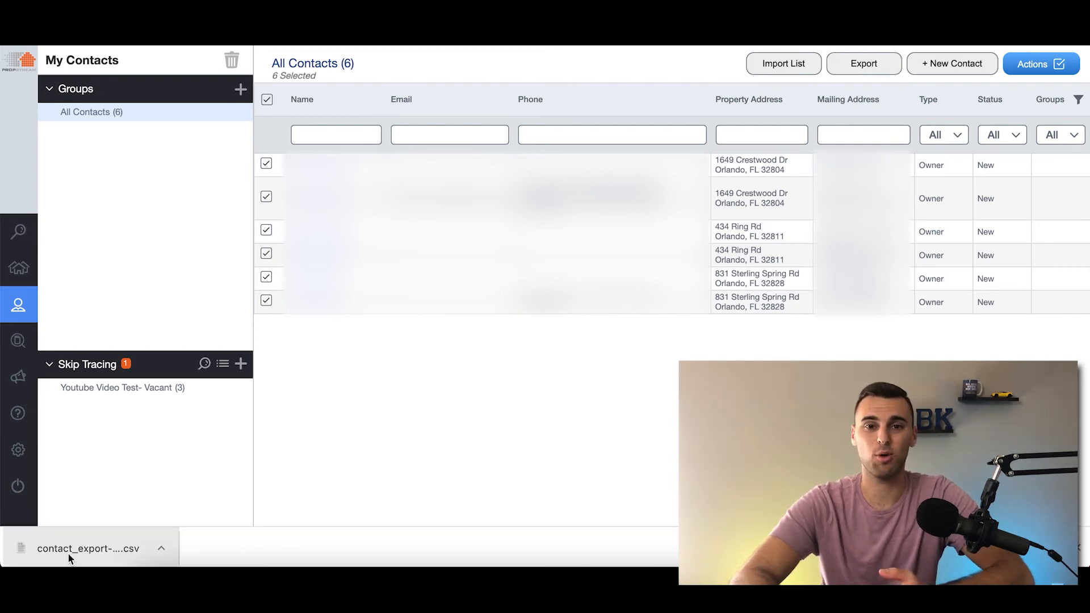
Open the exported contacts CSV file and review its columns in the spreadsheet application.
click(67, 552)
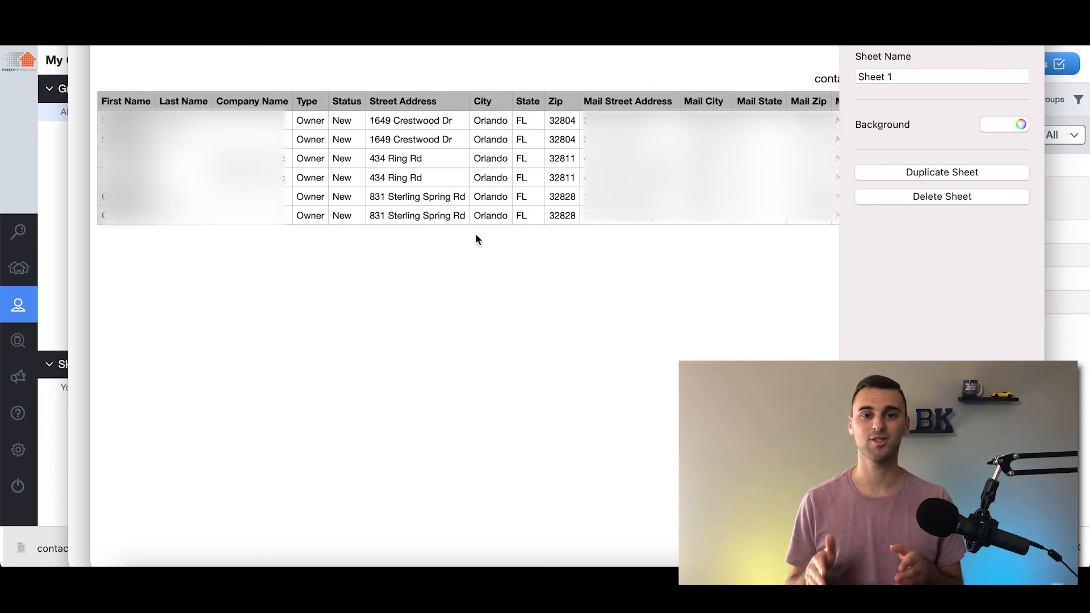
scroll(475, 233, left, 2)
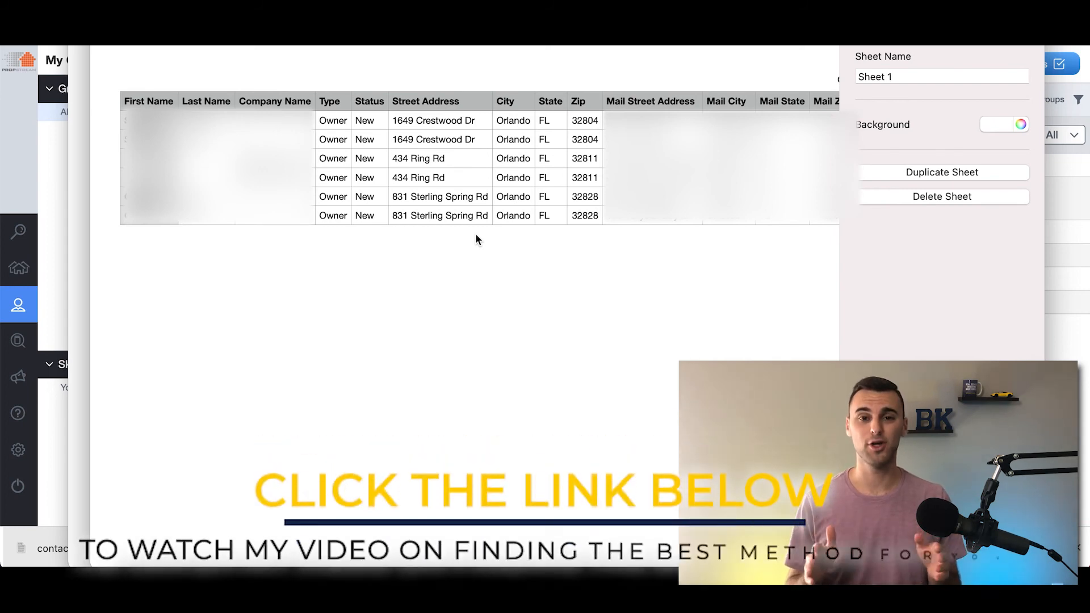